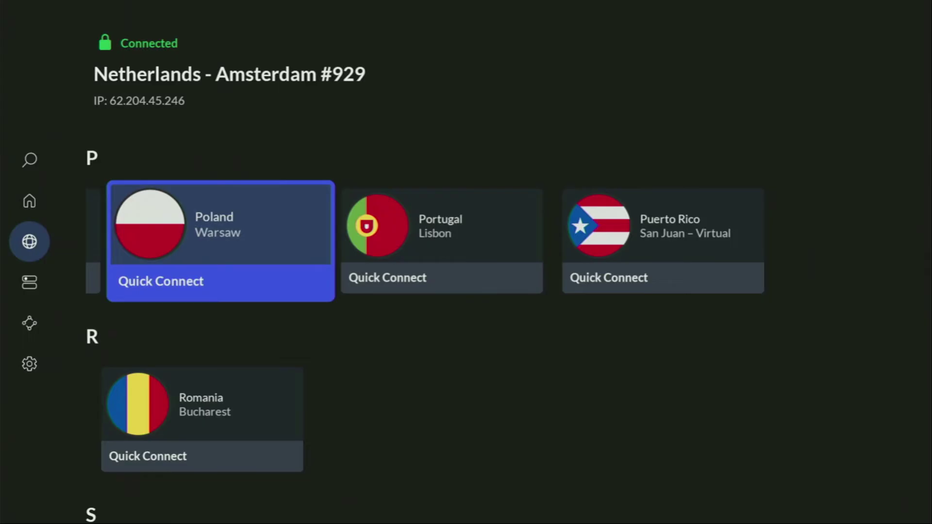
Leave NordVPN connected to Netherlands – Amsterdam #929 and go to the Fire TV home screen.
{"action": "key", "text": "Home"}
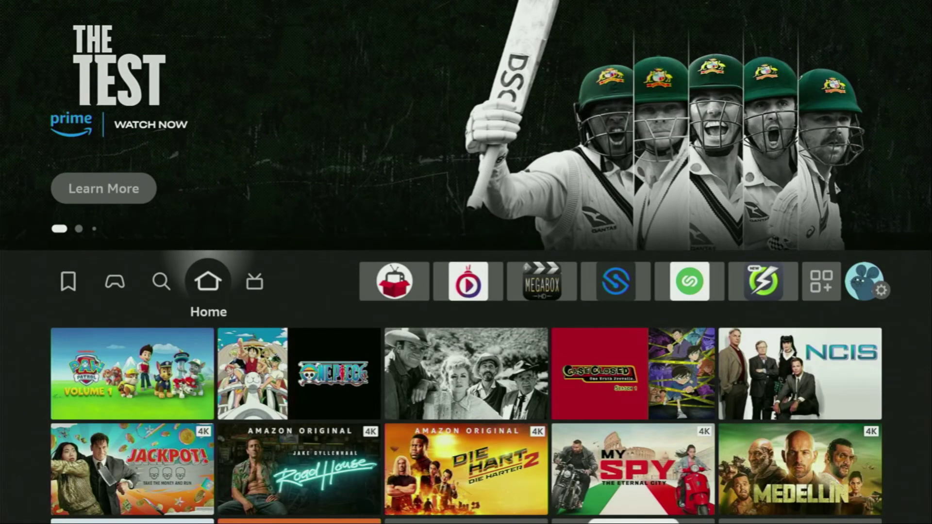
Launch Downloader from Your Apps & Channels and focus its empty URL entry field.
{"action": "key", "text": "Right"}
{"action": "key", "text": "Right"}
{"action": "key", "text": "Right"}
{"action": "key", "text": "Right"}
{"action": "key", "text": "Right"}
{"action": "key", "text": "Right"}
{"action": "key", "text": "Right"}
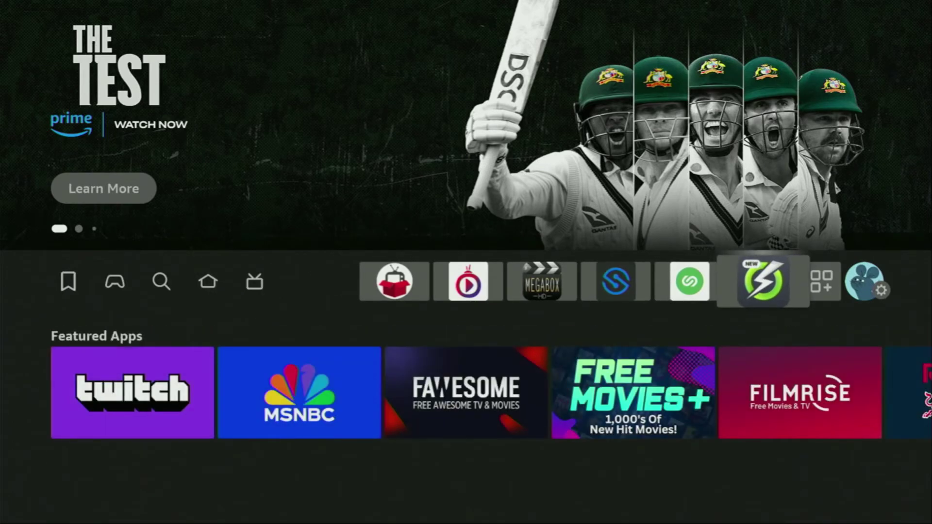
{"action": "key", "text": "Right"}
{"action": "key", "text": "Return"}
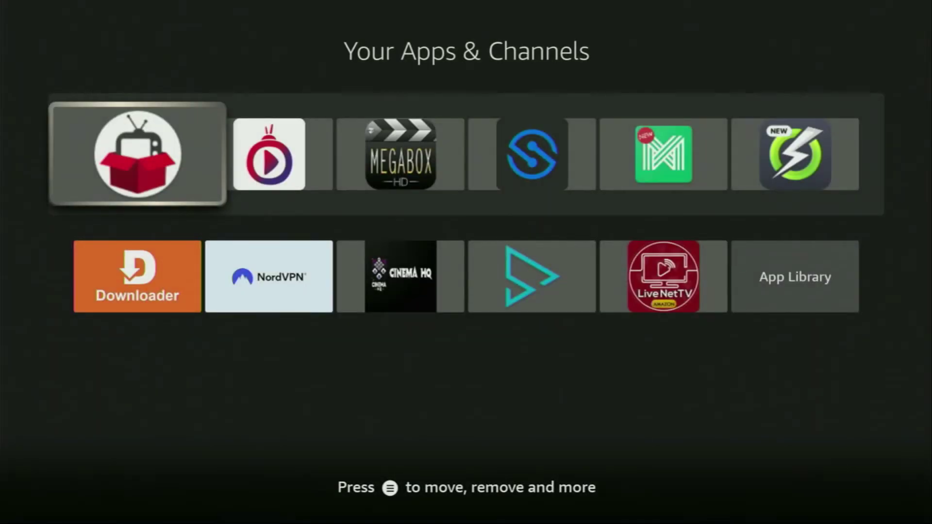
{"action": "key", "text": "Down"}
{"action": "key", "text": "Return"}
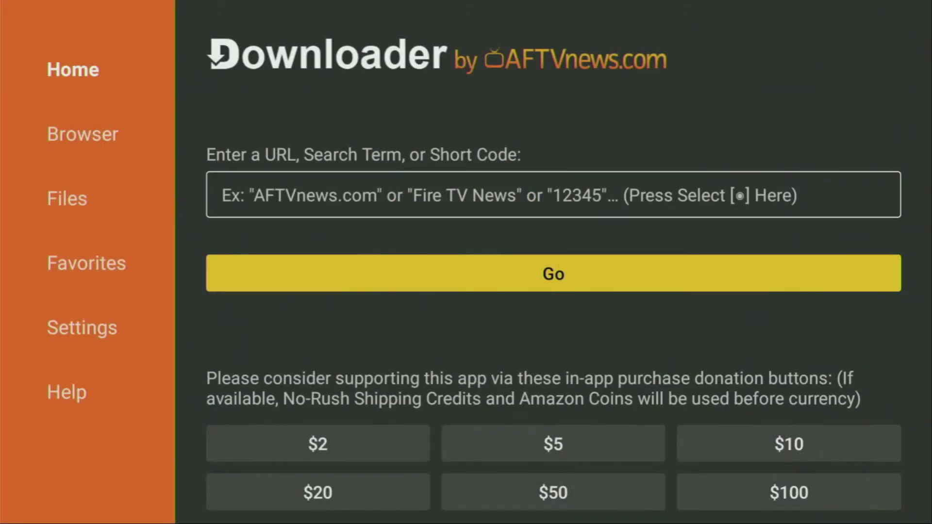
{"action": "key", "text": "Left"}
{"action": "key", "text": "Up"}
{"action": "key", "text": "Up"}
{"action": "key", "text": "Up"}
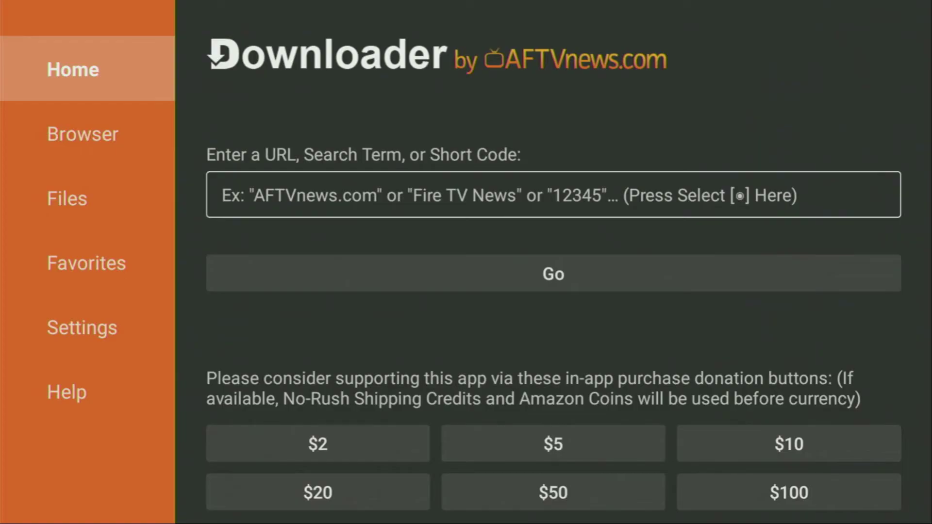
{"action": "key", "text": "Down"}
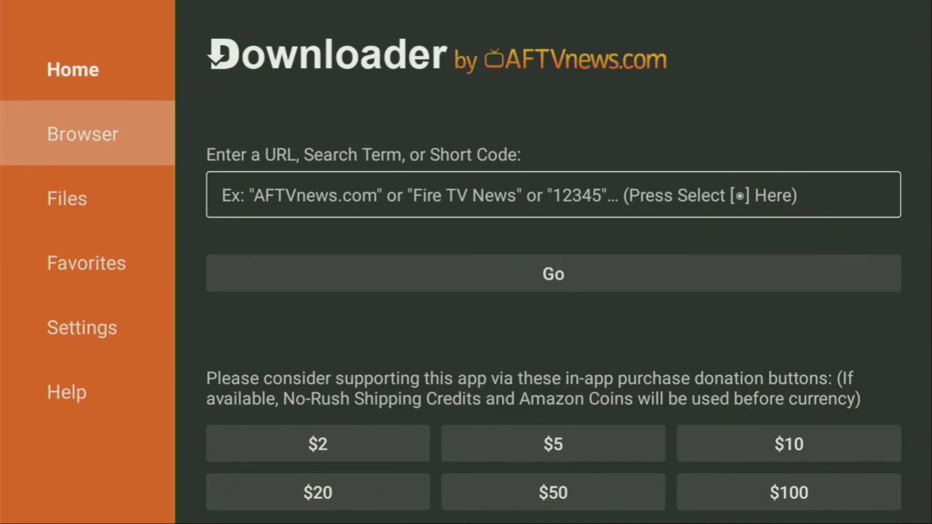
{"action": "key", "text": "Up"}
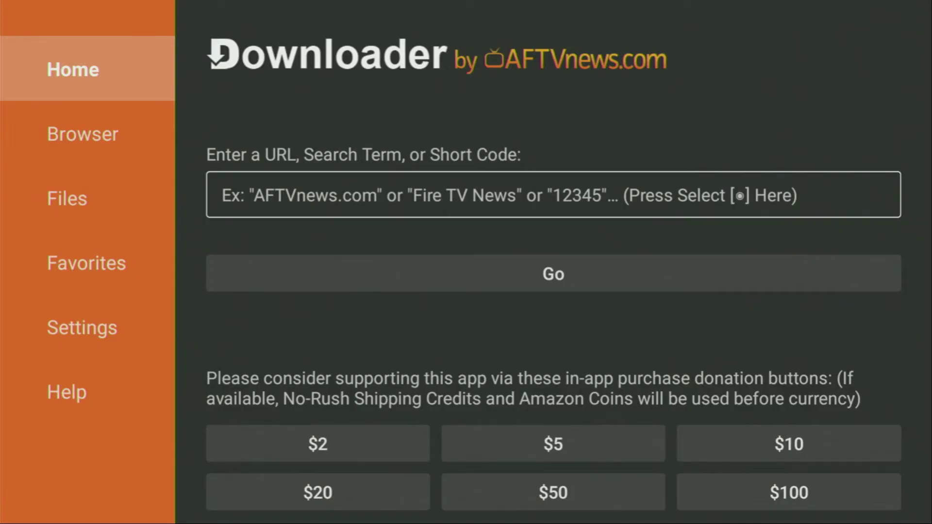
{"action": "key", "text": "Right"}
Enter the short code 28907 into Downloader's URL field on the on-screen keyboard.
{"action": "key", "text": "Return"}
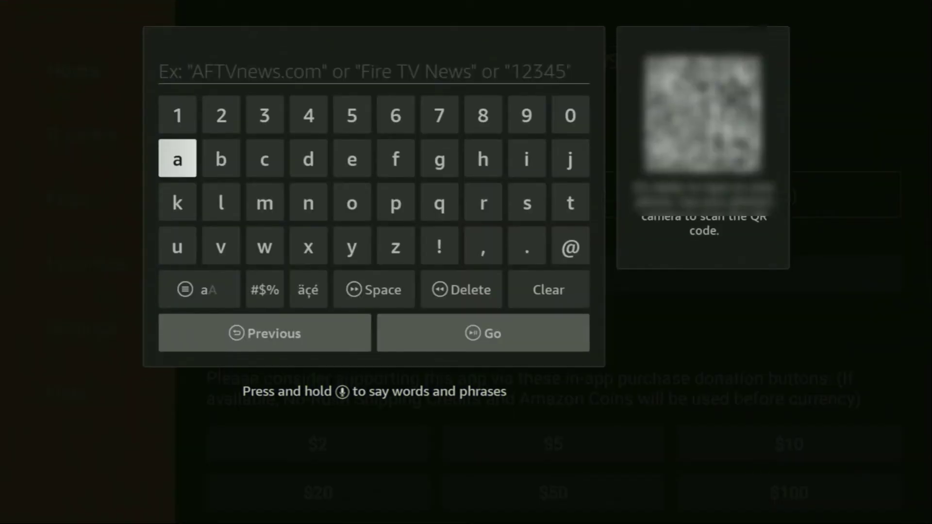
{"action": "key", "text": "Up"}
{"action": "key", "text": "Right"}
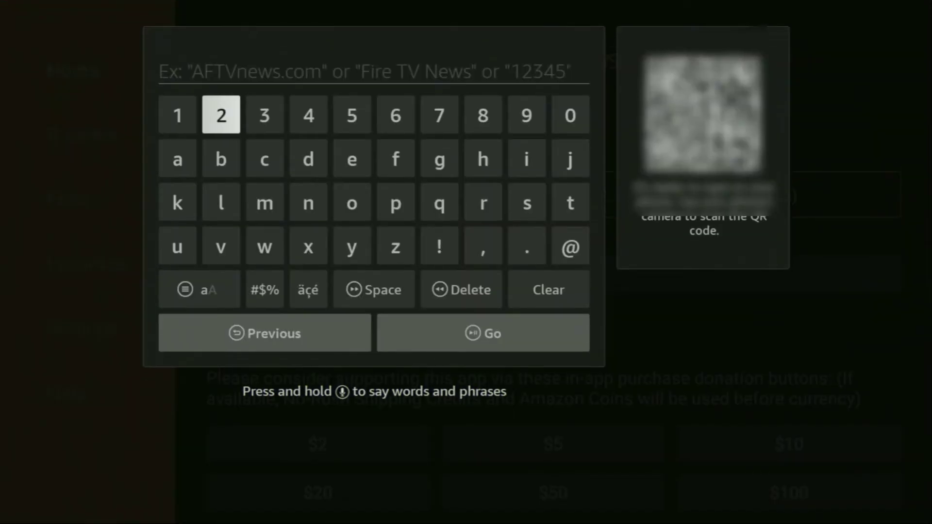
{"action": "key", "text": "Return"}
{"action": "key", "text": "Left"}
{"action": "key", "text": "Left"}
{"action": "key", "text": "Left"}
{"action": "key", "text": "Left"}
{"action": "key", "text": "Left"}
{"action": "key", "text": "Right"}
{"action": "key", "text": "Return"}
{"action": "key", "text": "Right"}
{"action": "key", "text": "Return"}
{"action": "key", "text": "Right"}
{"action": "key", "text": "Return"}
{"action": "key", "text": "Left"}
{"action": "key", "text": "Left"}
{"action": "key", "text": "Left"}
{"action": "key", "text": "Return"}
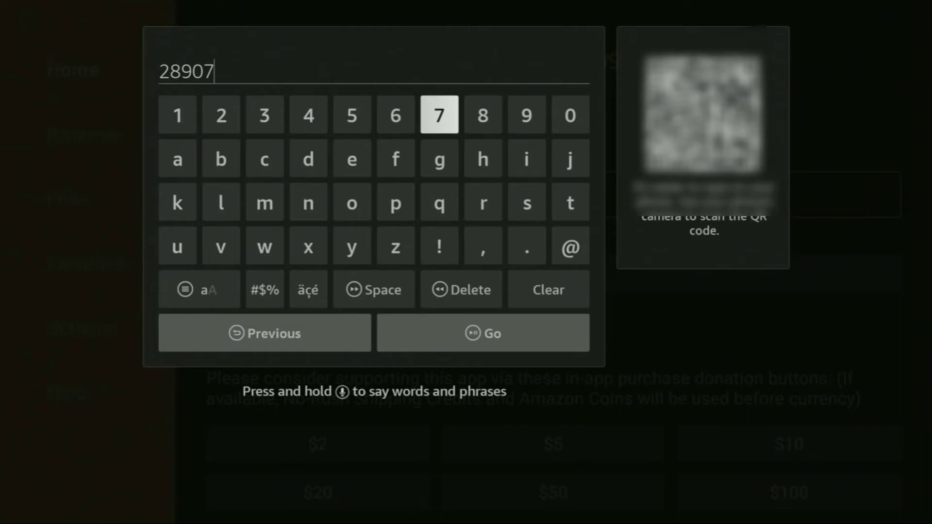
Submit the code with Go to load the firetvsticks.com Downloads page.
{"action": "key", "text": "Down"}
{"action": "key", "text": "Right"}
{"action": "key", "text": "Right"}
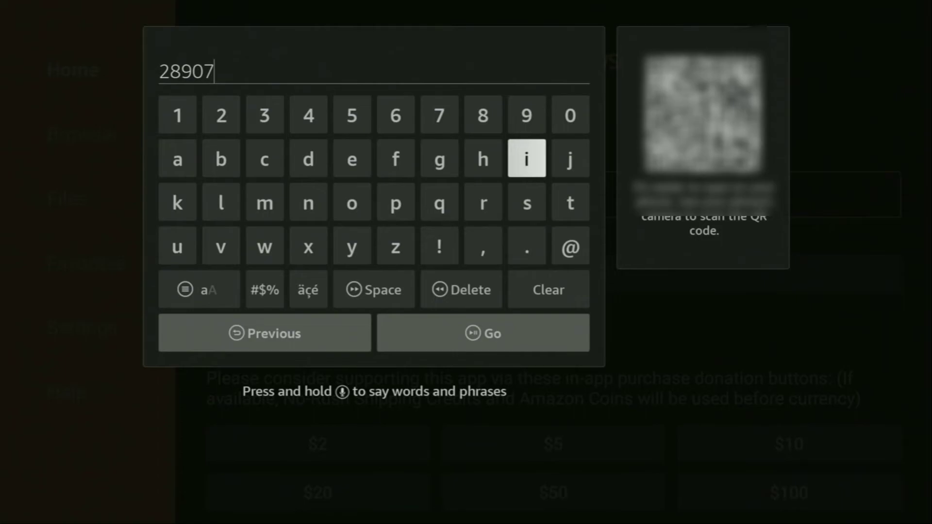
{"action": "key", "text": "Down"}
{"action": "key", "text": "Down"}
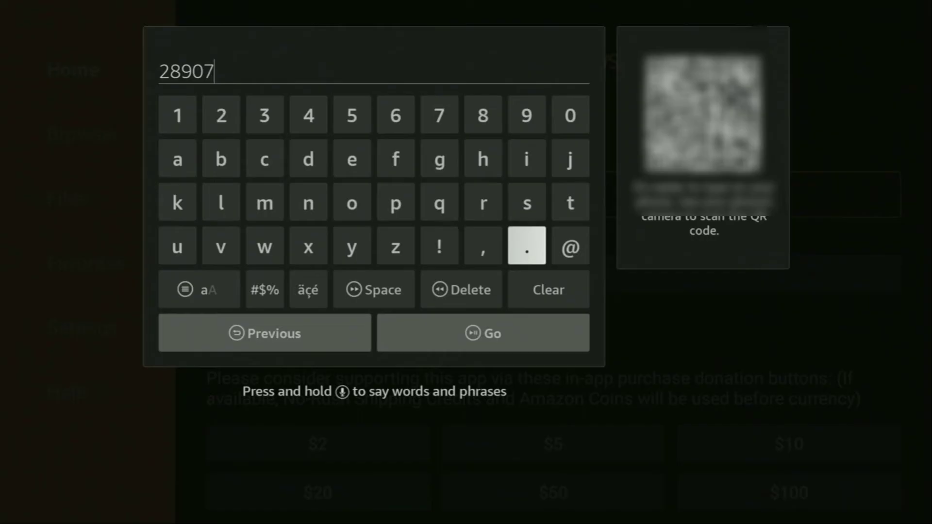
{"action": "key", "text": "Down"}
{"action": "key", "text": "Down"}
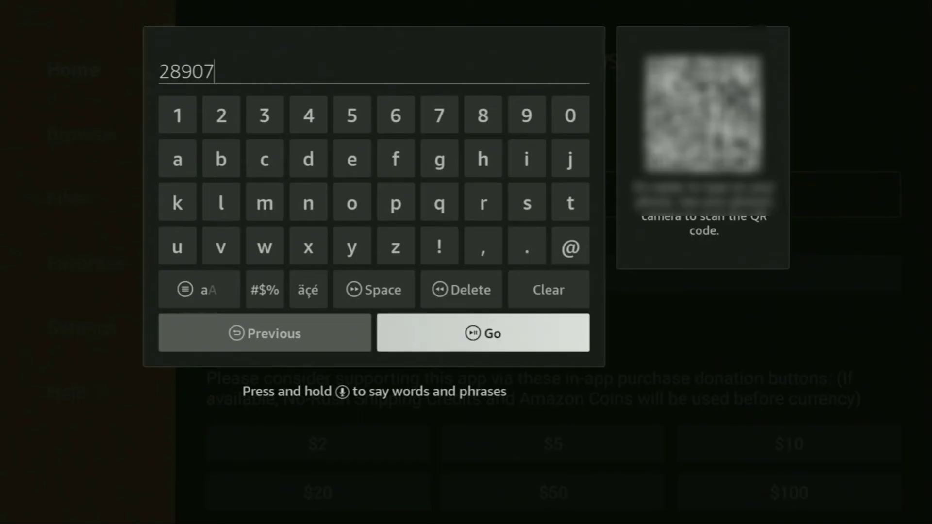
{"action": "key", "text": "Return"}
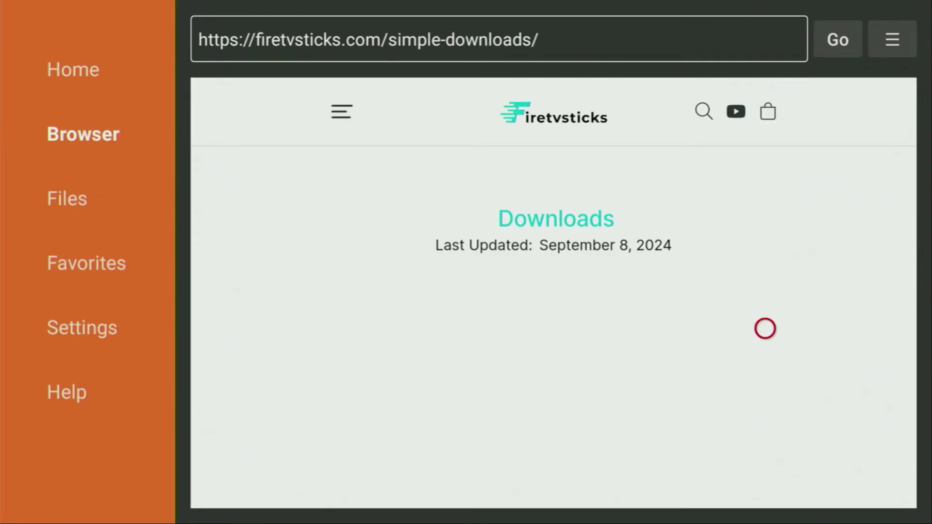
Open the CatchON TV link under IPTV Players and close the ad pop-up.
{"action": "scroll", "coordinate": [765, 489], "scroll_direction": "down", "scroll_amount": 10}
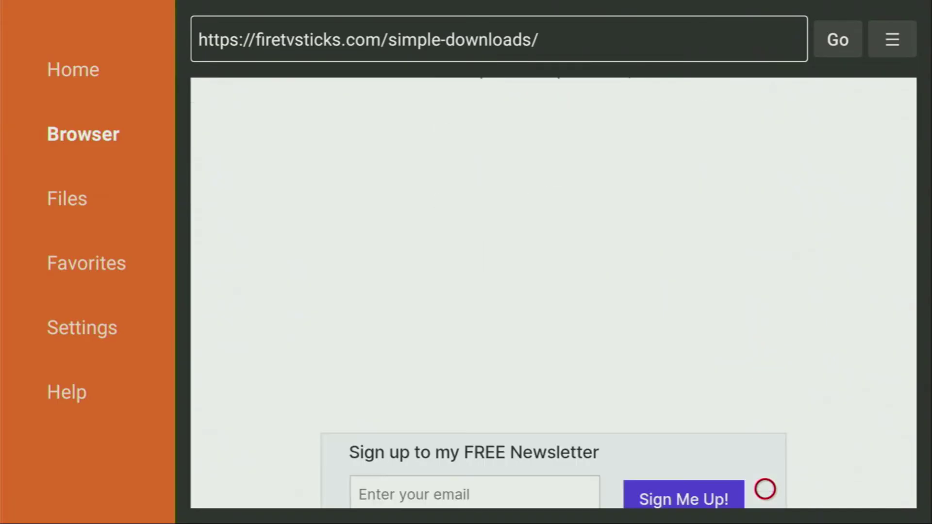
{"action": "scroll", "coordinate": [765, 489], "scroll_direction": "down", "scroll_amount": 5}
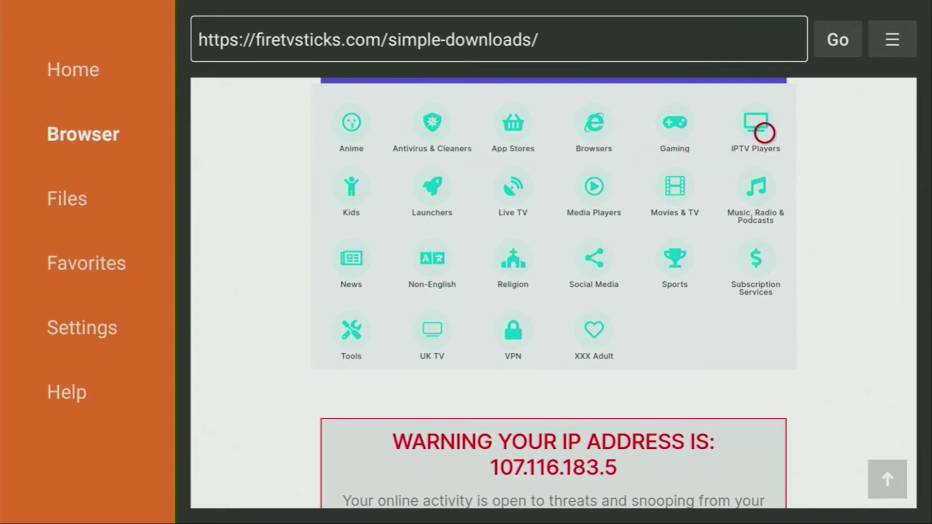
{"action": "left_click", "coordinate": [765, 132]}
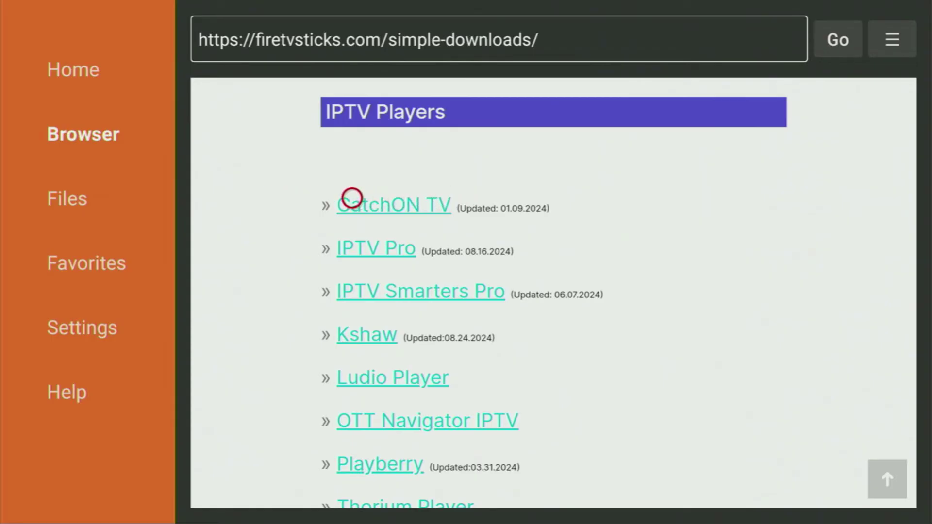
{"action": "left_click", "coordinate": [352, 199]}
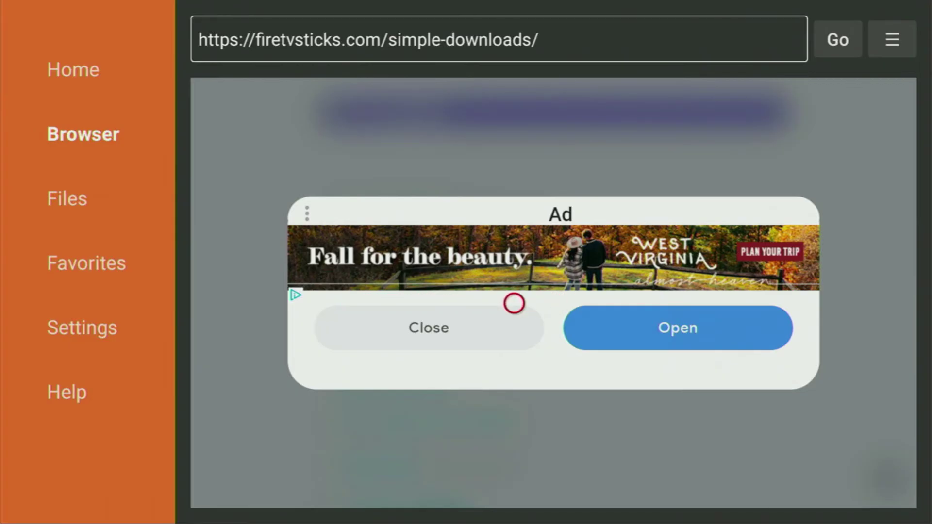
{"action": "left_click", "coordinate": [489, 328]}
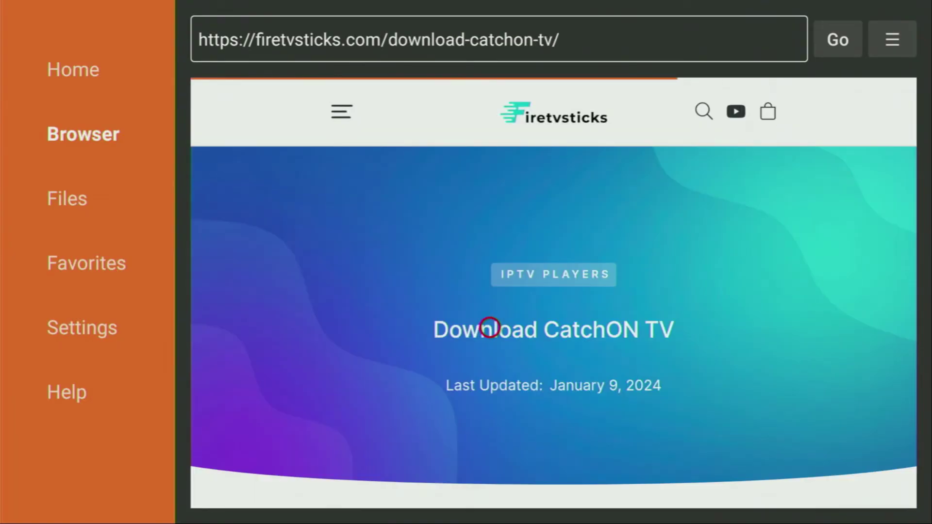
Download the CatchON TV v1.1.11 APK (11.0 MB) from the page's Download button.
{"action": "scroll", "coordinate": [489, 488], "scroll_direction": "down", "scroll_amount": 15}
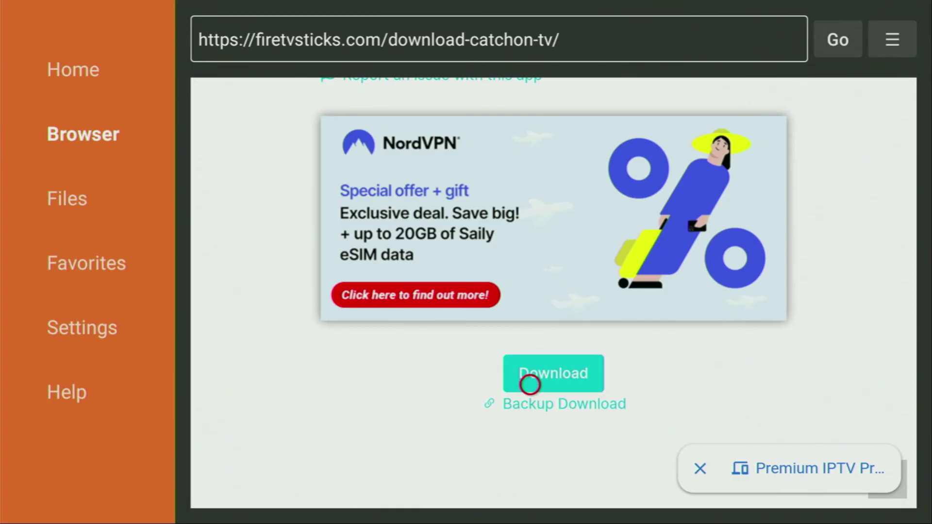
{"action": "left_click", "coordinate": [530, 385]}
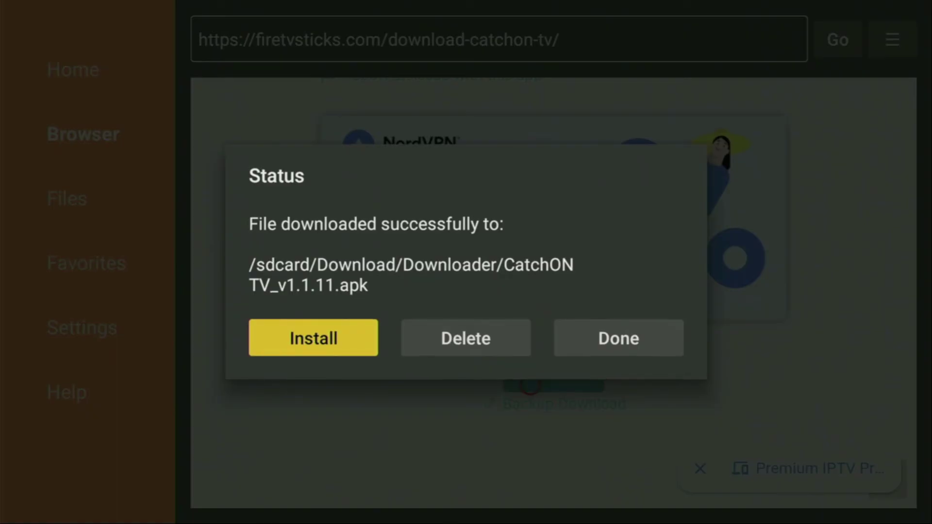
Install CatchON TV and finish with DONE instead of opening the app.
{"action": "key", "text": "Return"}
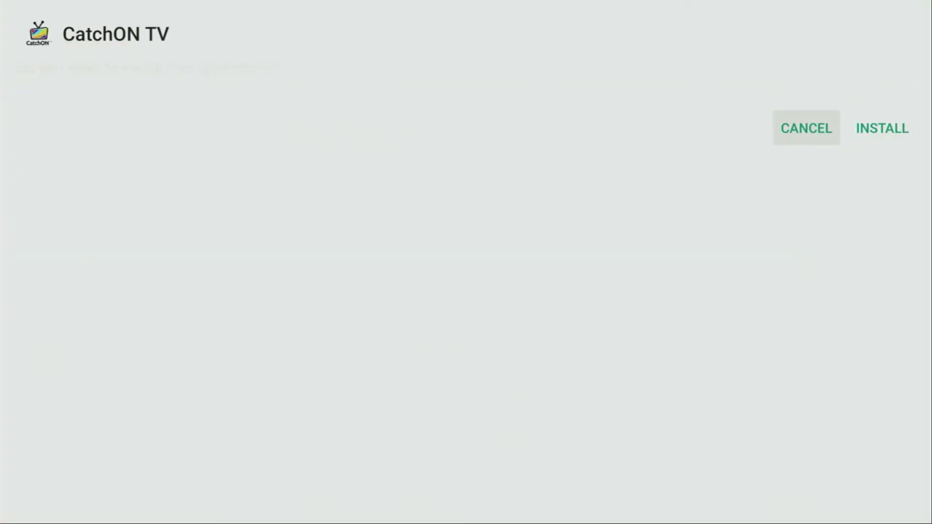
{"action": "key", "text": "Right"}
{"action": "key", "text": "Return"}
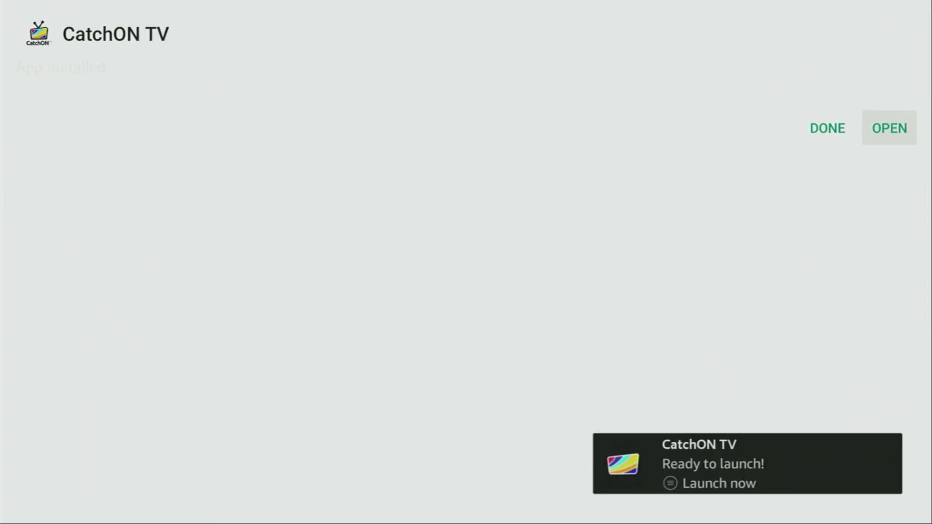
{"action": "key", "text": "Left"}
{"action": "key", "text": "Return"}
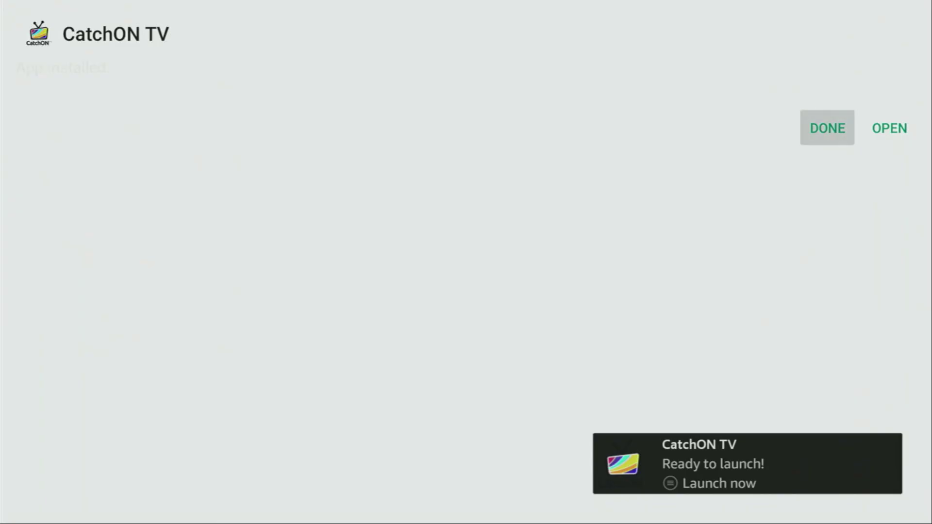
{"action": "key", "text": "Right"}
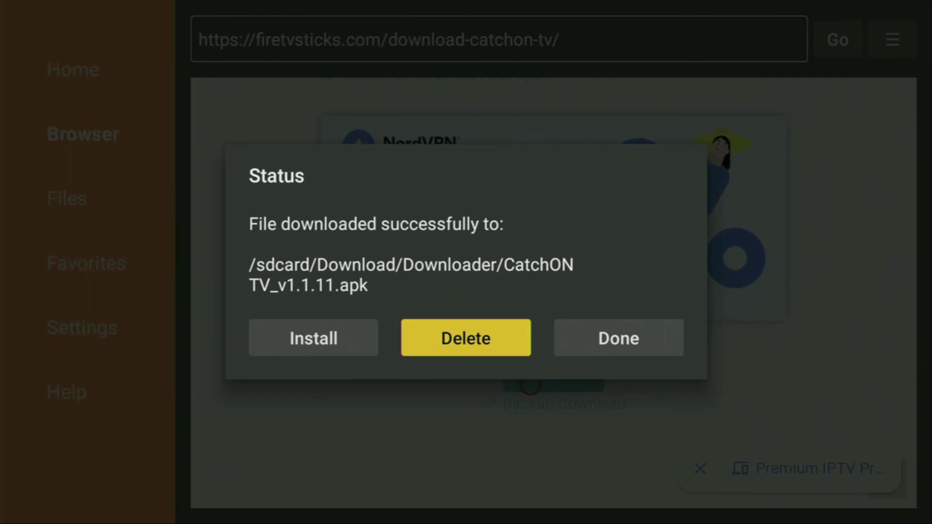
Delete CatchON TV_v1.1.11.apk and confirm the deletion.
{"action": "key", "text": "Return"}
{"action": "key", "text": "Left"}
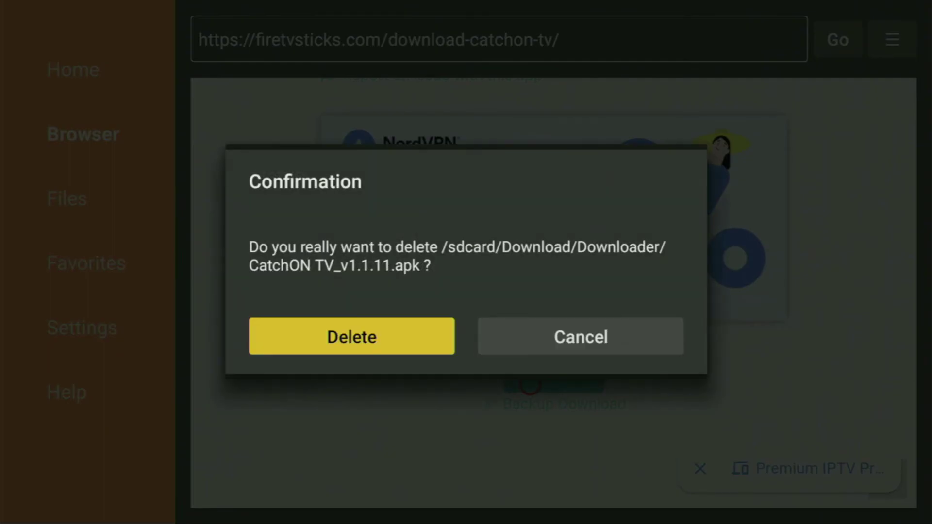
{"action": "key", "text": "Return"}
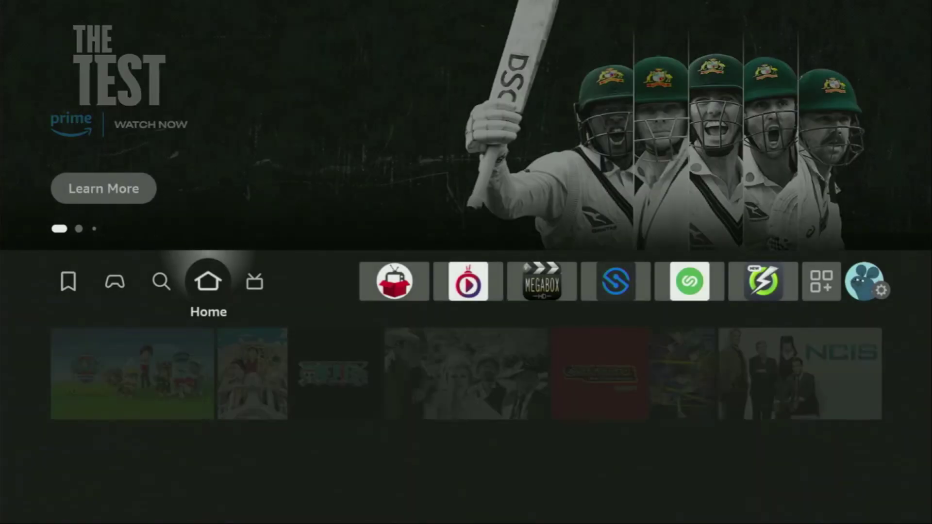
Open the options menu for the CatchON tile in Your Apps & Channels.
{"action": "key", "text": "Right"}
{"action": "key", "text": "Right"}
{"action": "key", "text": "Right"}
{"action": "key", "text": "Right"}
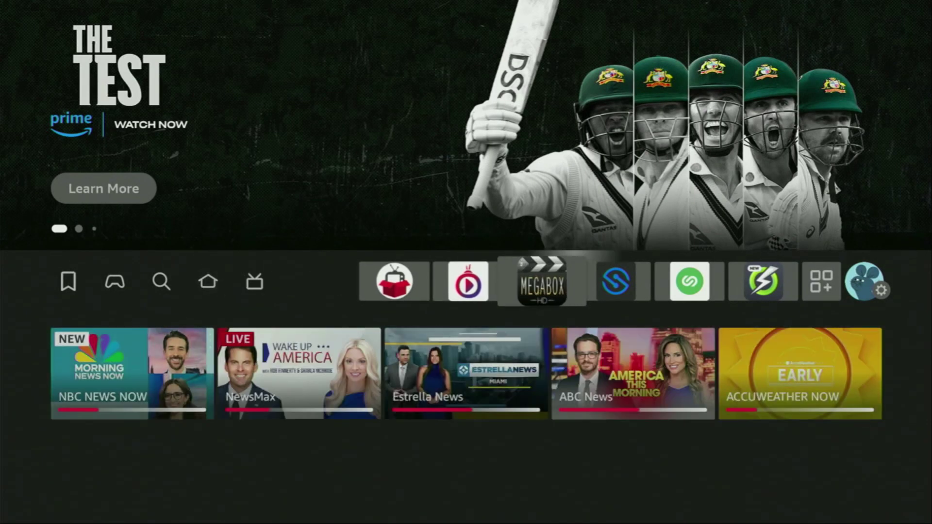
{"action": "key", "text": "Right"}
{"action": "key", "text": "Right"}
{"action": "key", "text": "Right"}
{"action": "key", "text": "Right"}
{"action": "key", "text": "Return"}
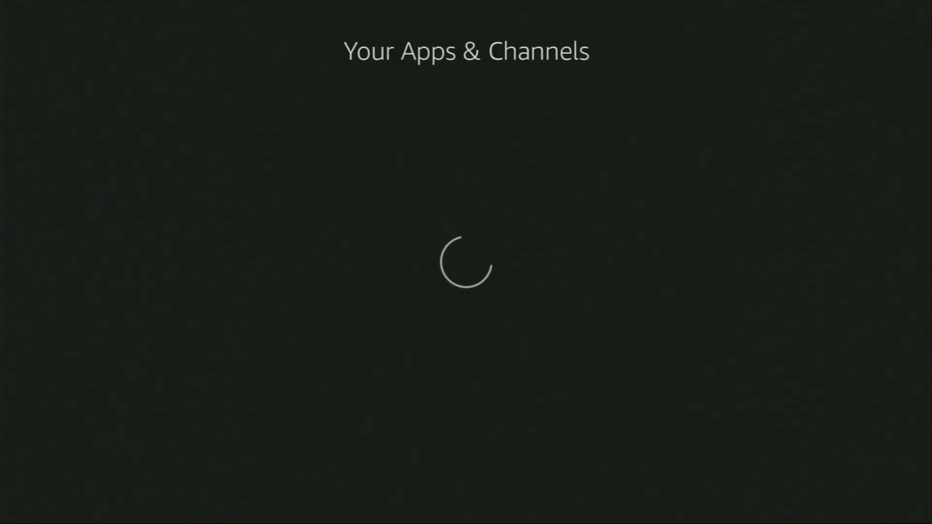
{"action": "key", "text": "Down"}
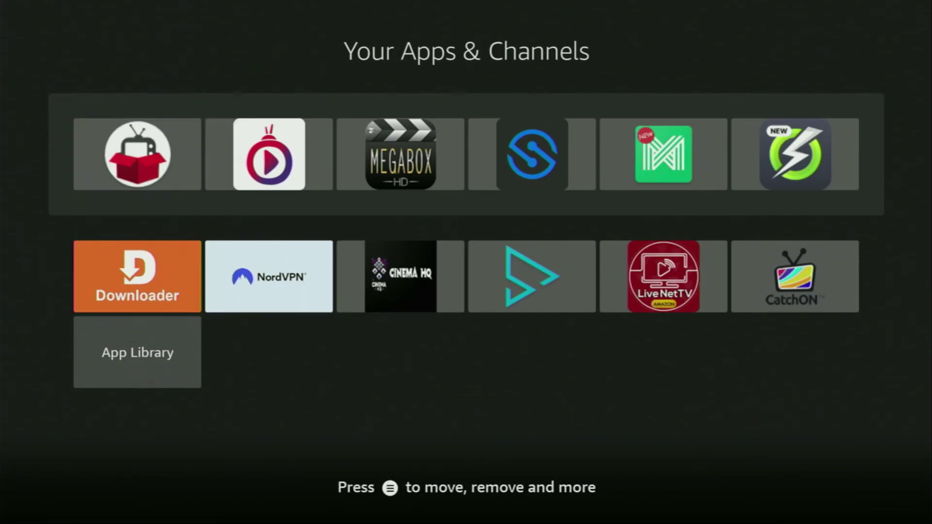
{"action": "key", "text": "Right"}
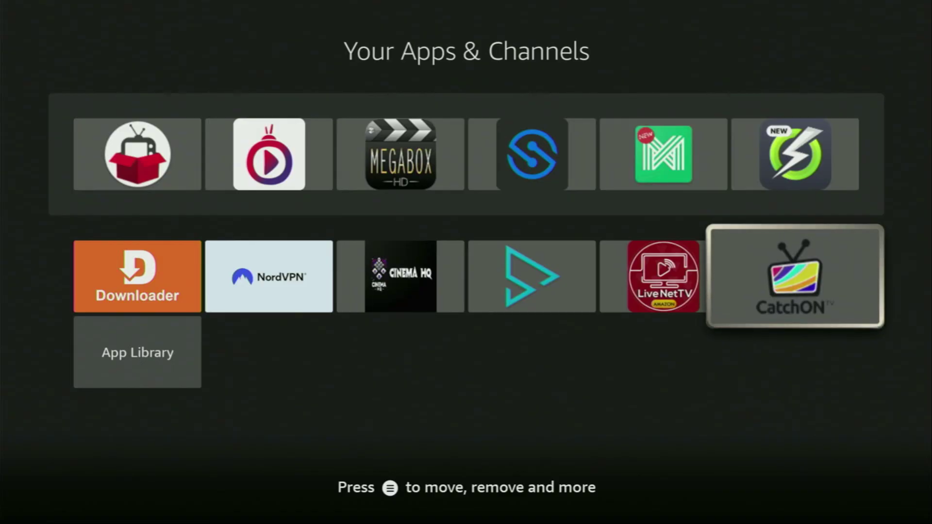
{"action": "key", "text": "Menu"}
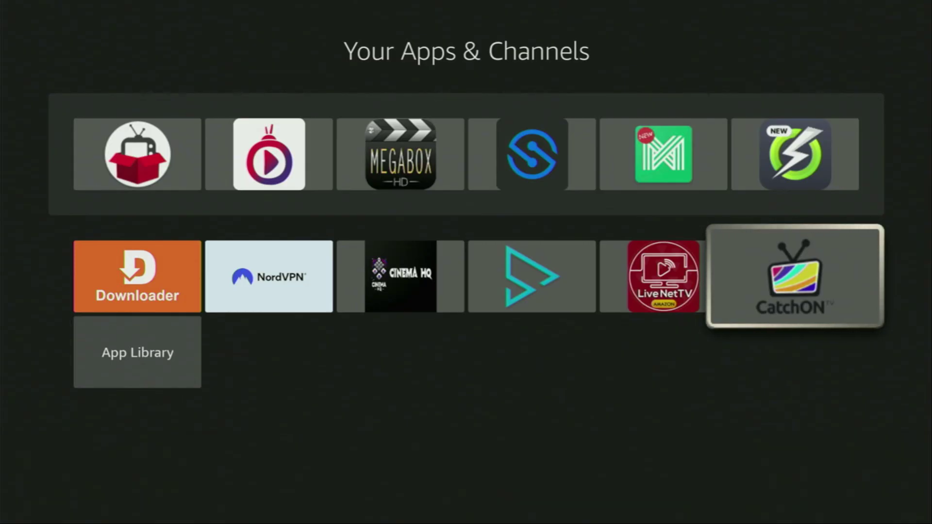
{"action": "key", "text": "Down"}
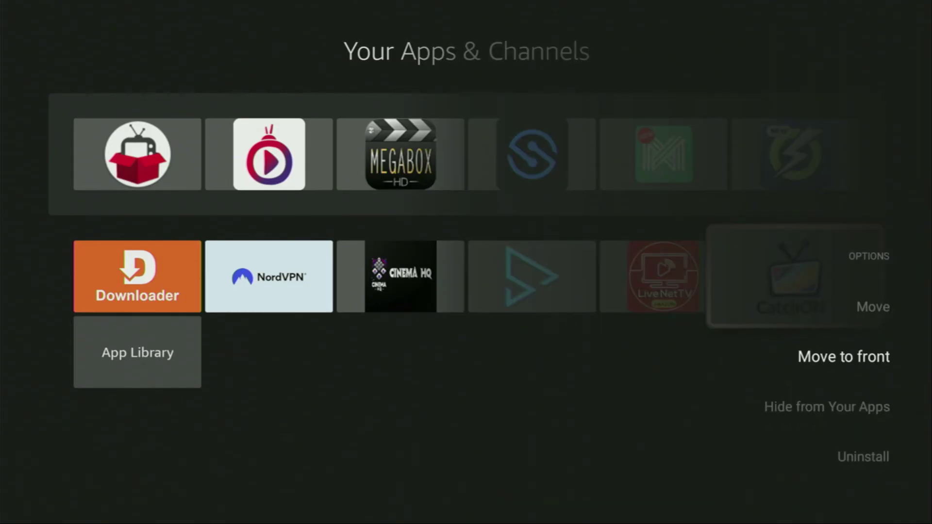
Choose Move to front so CatchON becomes the first app in the list.
{"action": "key", "text": "Return"}
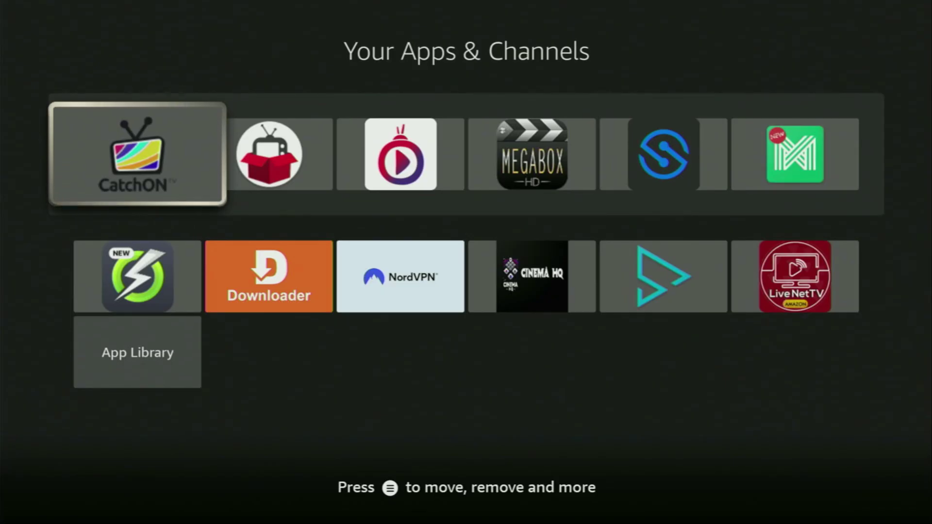
{"action": "key", "text": "Down"}
{"action": "key", "text": "Right"}
{"action": "key", "text": "Right"}
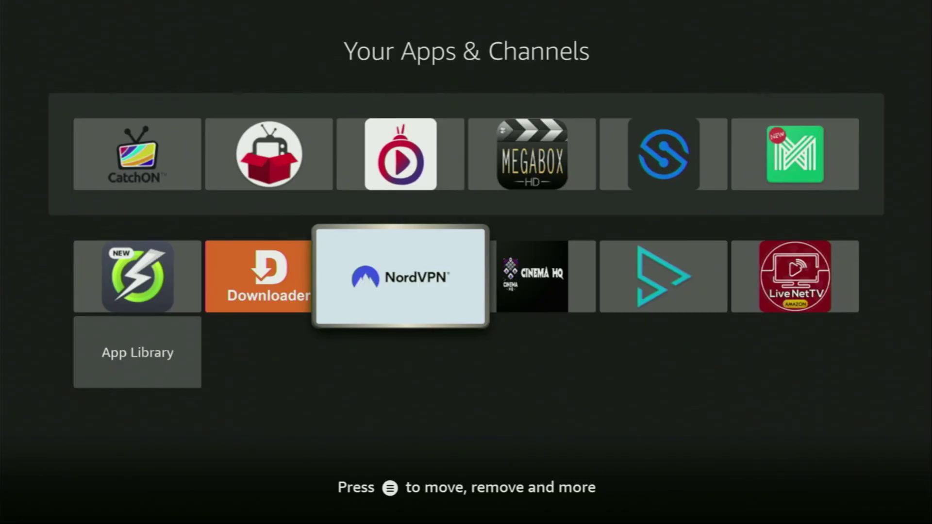